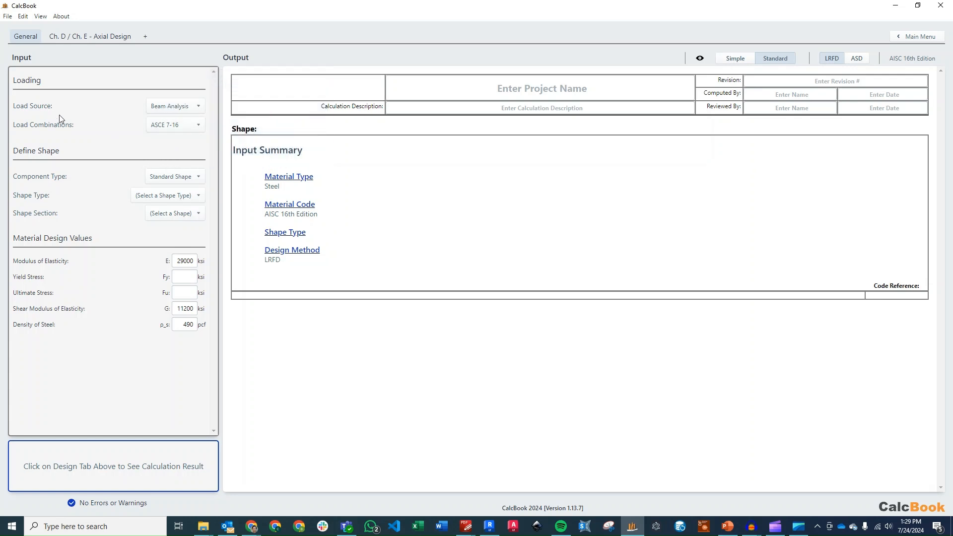
Define the member as a standard 2L double-angle shape with section 2L4X3-1/2X3/8X3/4LLBB.
mouse_move(186, 108)
left_click(175, 197)
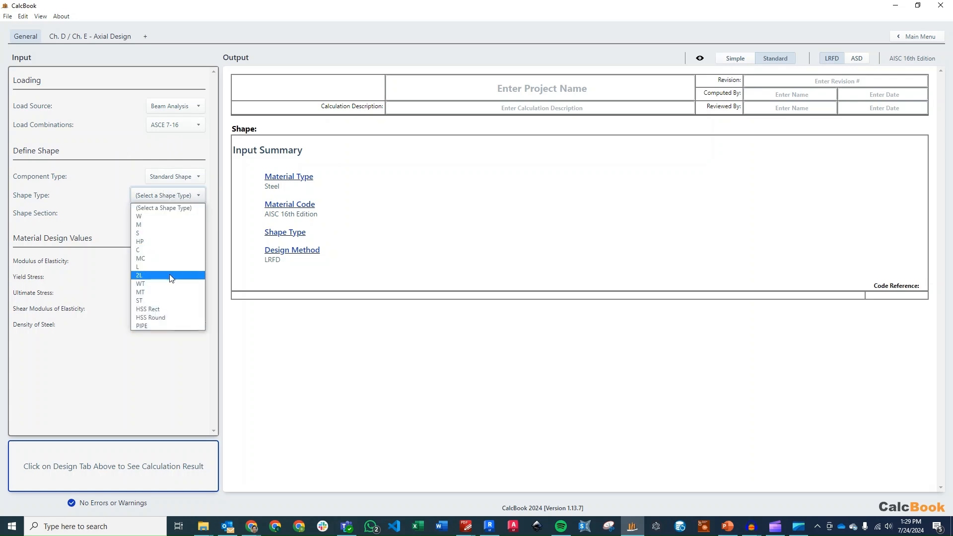
left_click(174, 273)
left_click(174, 216)
scroll(178, 258, "down", 10)
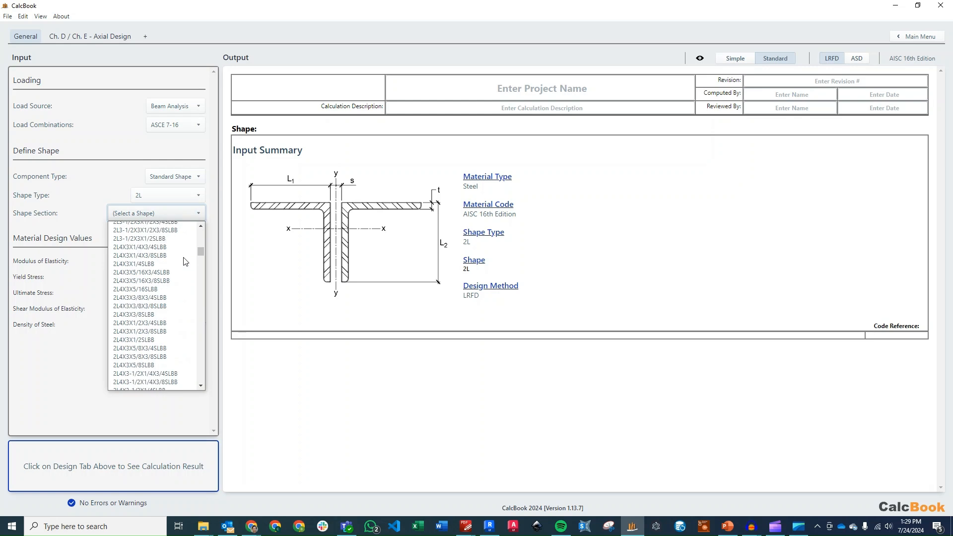
scroll(174, 270, "down", 8)
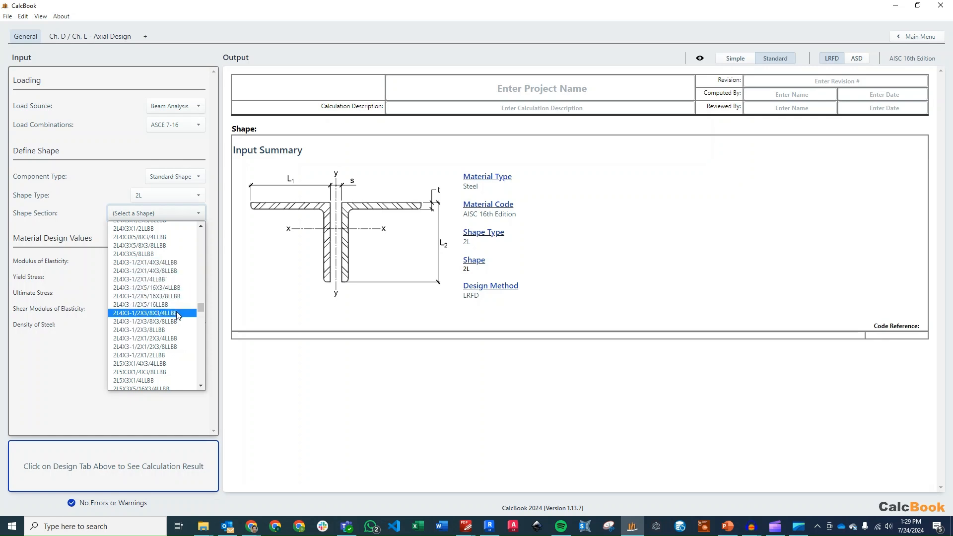
left_click(161, 316)
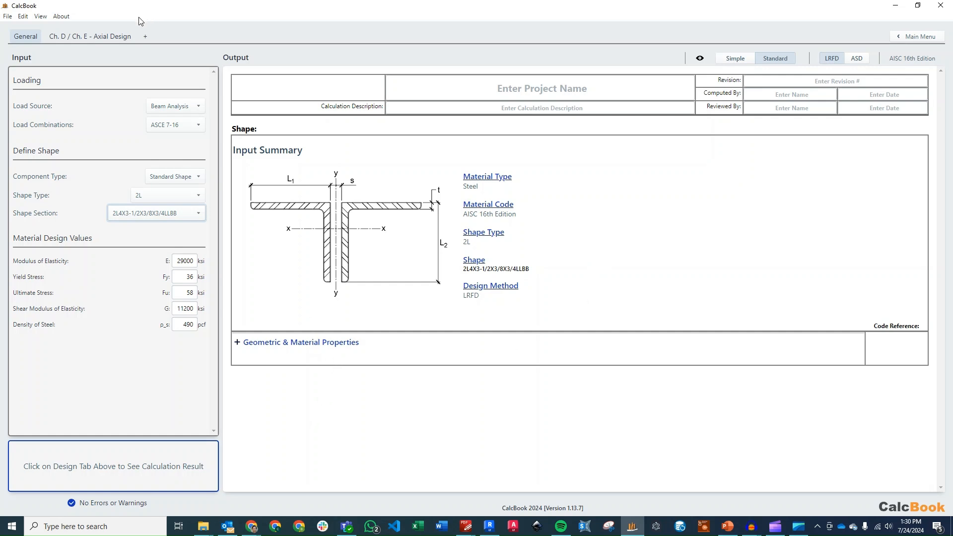
In the Ch. D / Ch. E axial design, read the buckling guidance and enable the torsional and flexural-torsional buckling check.
left_click(103, 31)
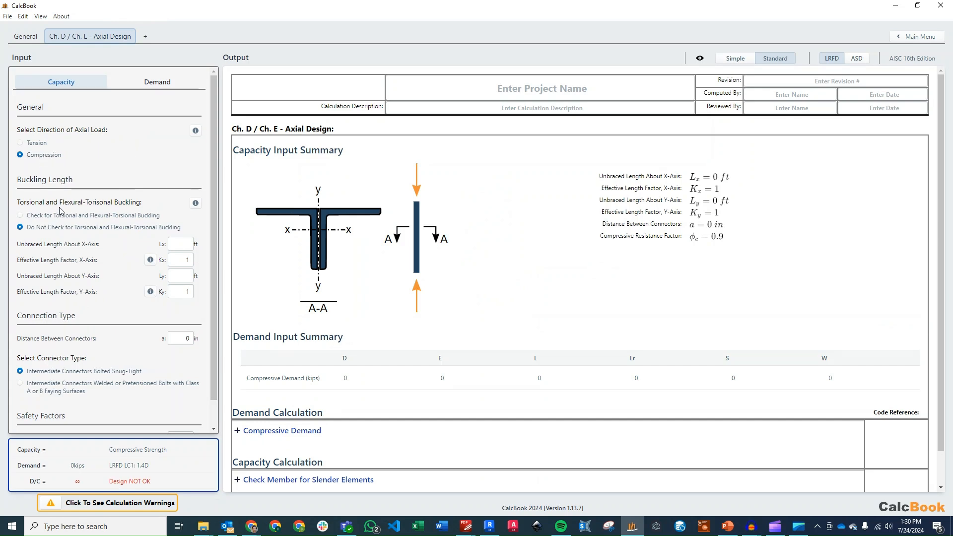
left_click(196, 204)
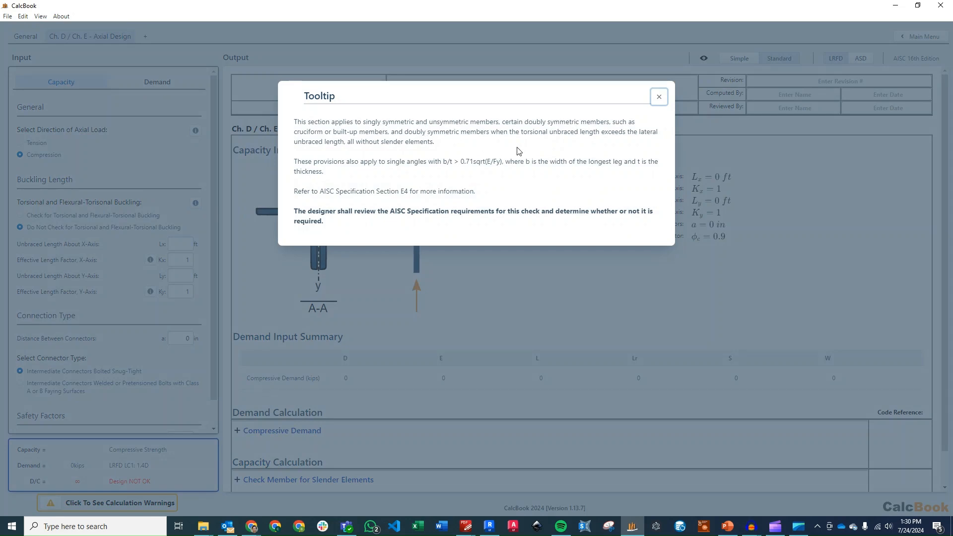
left_click(155, 215)
left_click(50, 215)
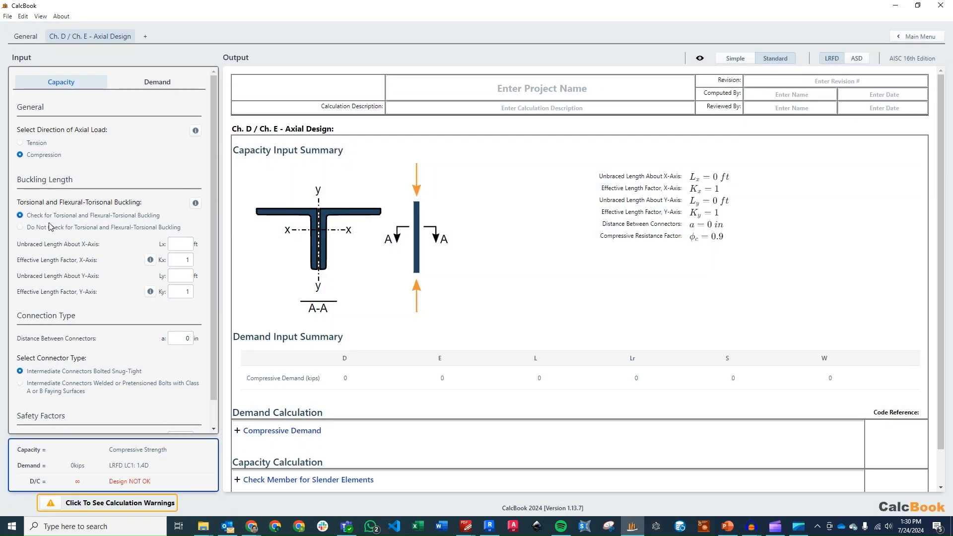
Set the unbraced lengths about the X and Y axes to 8 ft and the X-axis effective length factor to 1.
left_click(186, 243)
key("Tab")
left_click(180, 277)
left_click(187, 258)
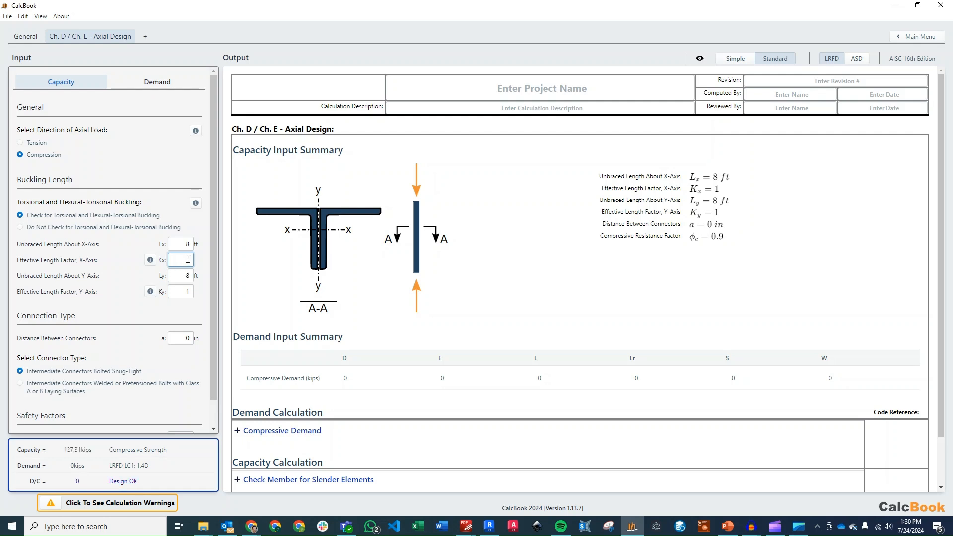
type("1")
Set the distance between connectors to 32 in and choose intermediate connectors welded or pretensioned with Class A or B faying surfaces.
scroll(201, 267, "down", 1)
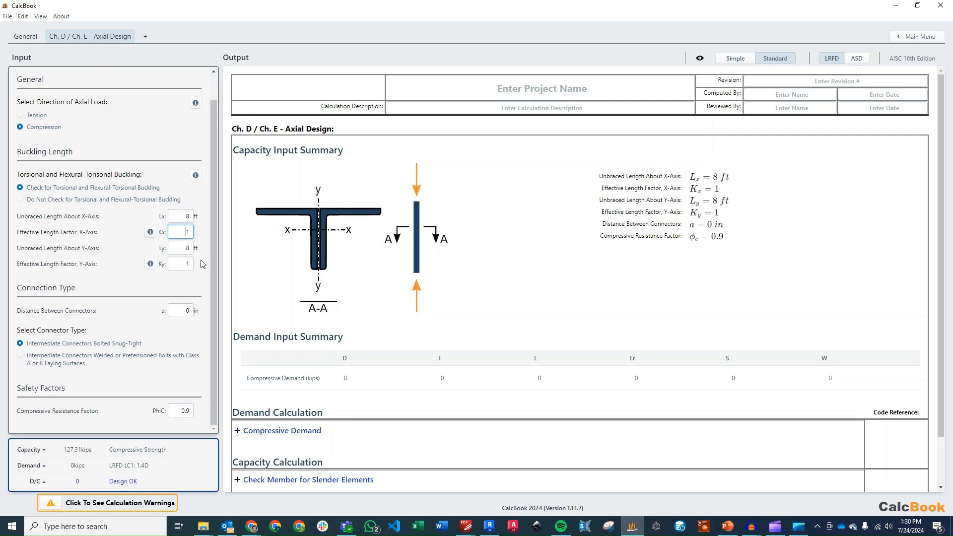
left_click(183, 310)
type("32")
left_click(186, 264)
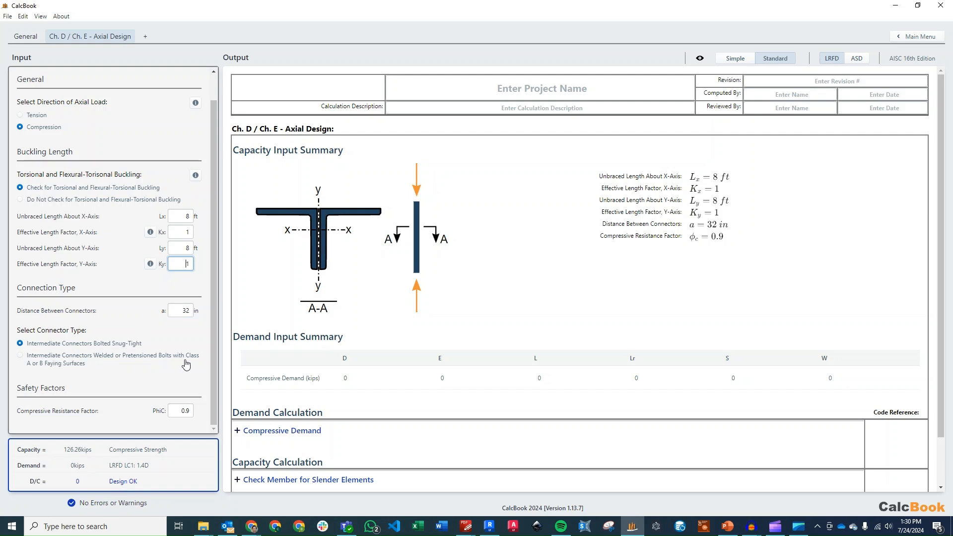
left_click(35, 363)
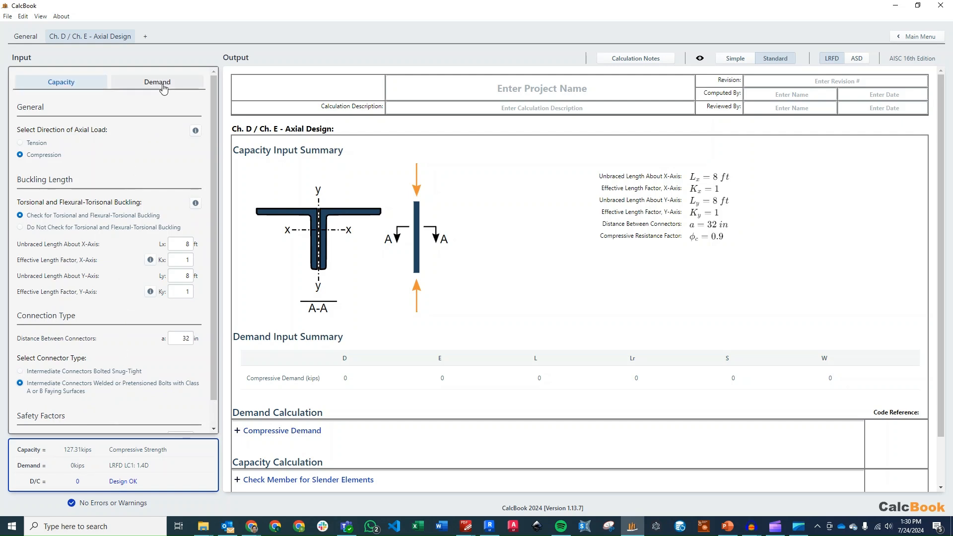
Enter the compressive demand as a 20 kip dead load and a 60 kip live load.
left_click(164, 88)
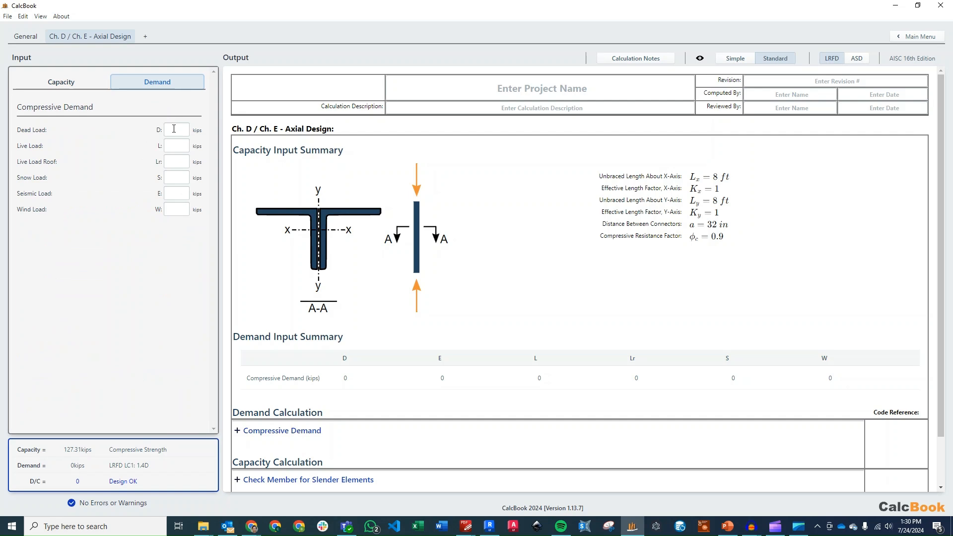
left_click(173, 129)
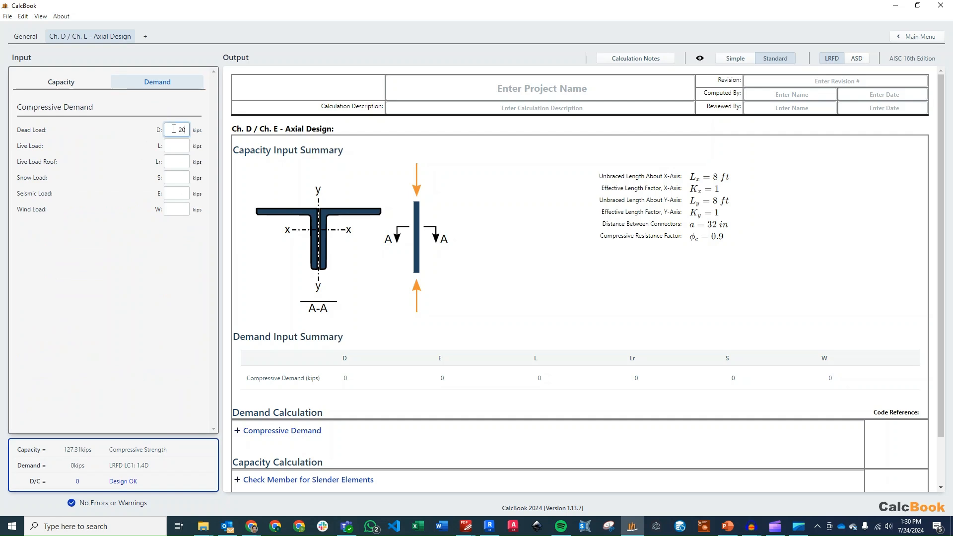
type("20")
key("Tab")
type("60")
key("Tab")
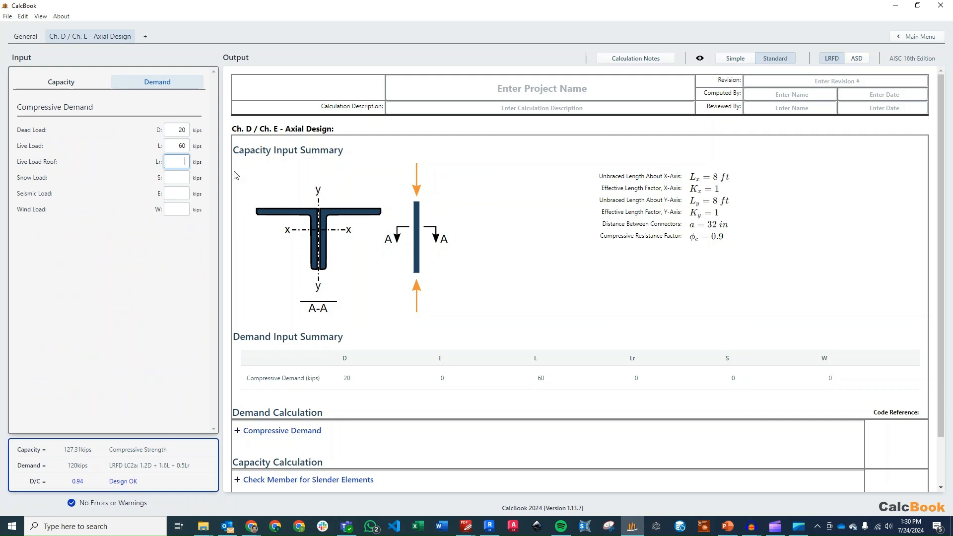
Expand the Compressive Demand calculation and review the governing LRFD load combination.
scroll(436, 211, "down", 1)
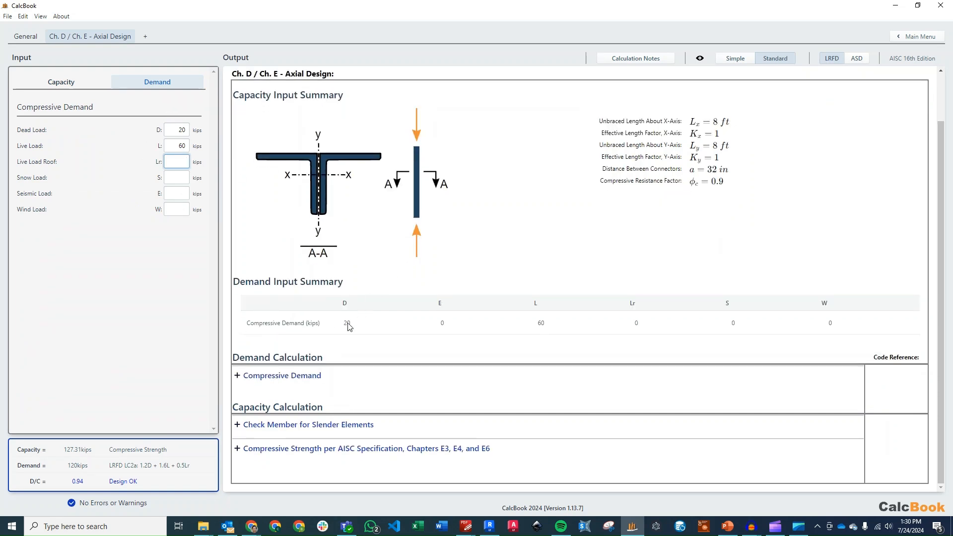
left_click(311, 375)
scroll(436, 248, "down", 1)
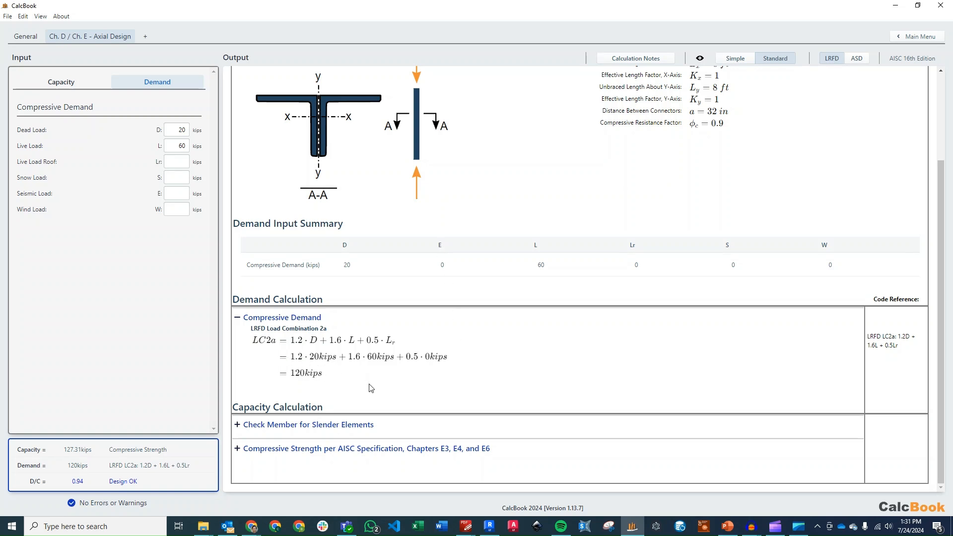
Expand the slender element check and review the flange and web width-to-thickness calculations.
left_click(372, 425)
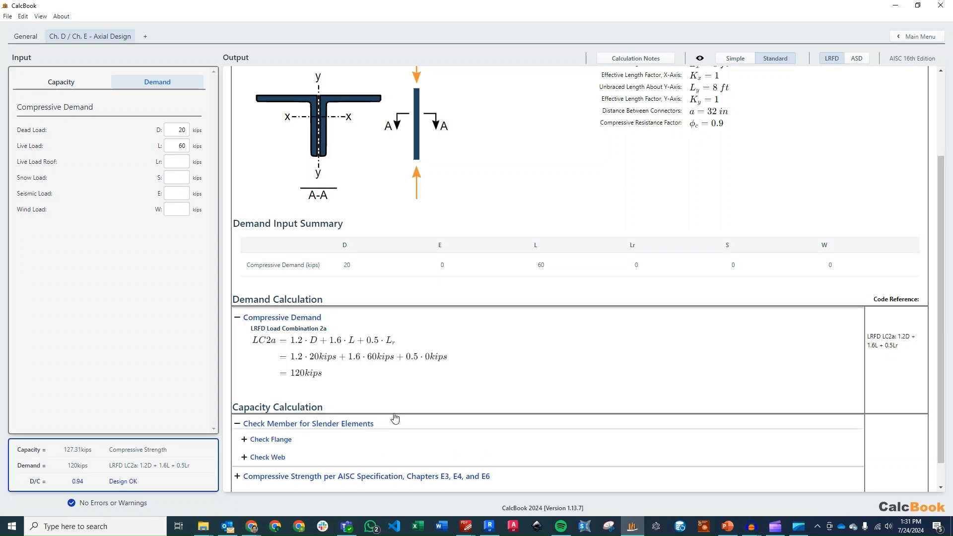
scroll(395, 417, "down", 1)
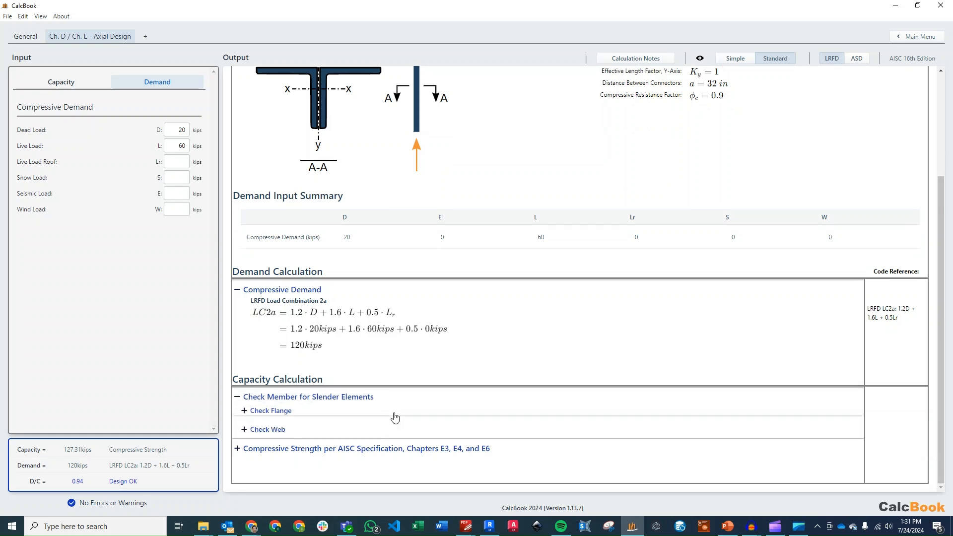
left_click(317, 415)
scroll(364, 386, "down", 2)
scroll(435, 386, "down", 3)
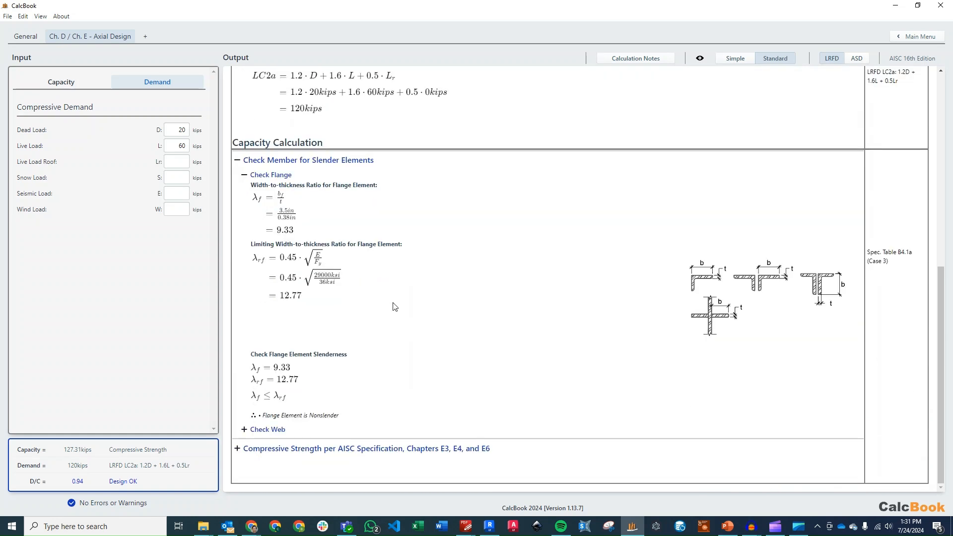
left_click(278, 428)
scroll(412, 289, "down", 3)
scroll(416, 289, "down", 2)
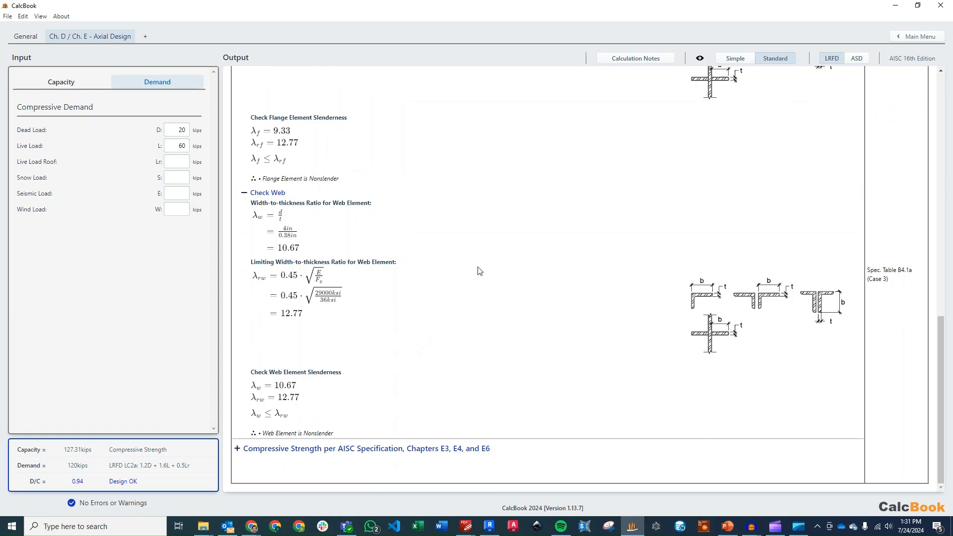
Expand the compressive strength calculation and review the E2 limiting slenderness ratio, including the modified ratio for the built-up member.
left_click(493, 451)
scroll(574, 272, "down", 2)
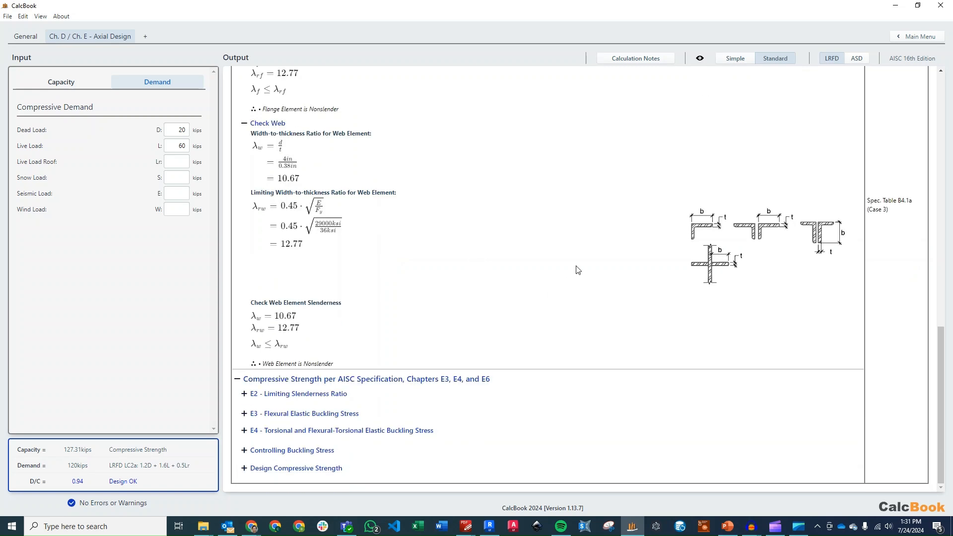
left_click(369, 399)
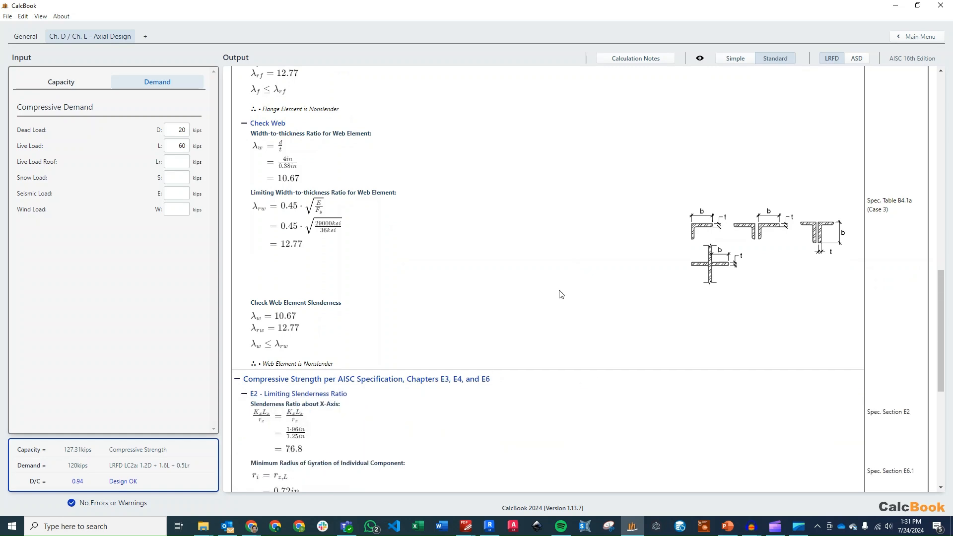
scroll(559, 293, "down", 4)
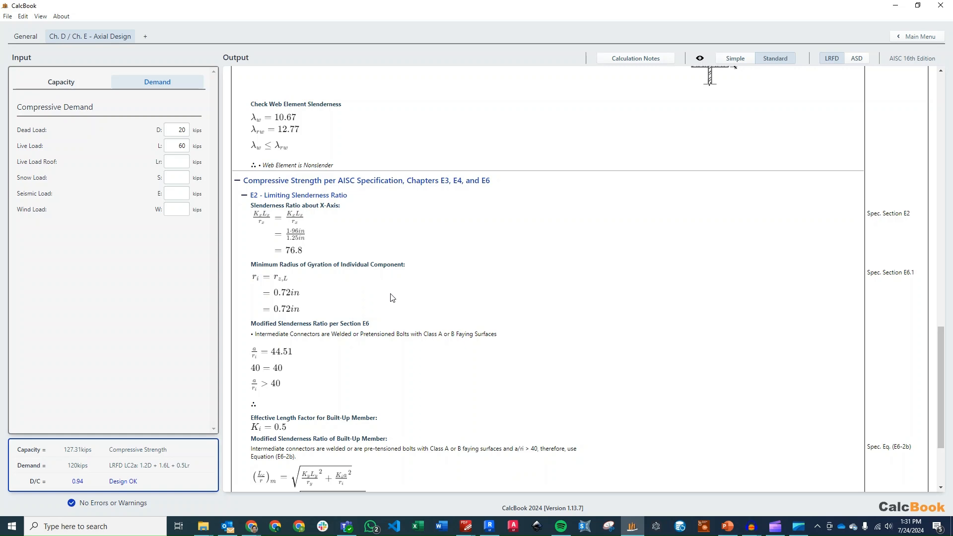
scroll(401, 295, "down", 1)
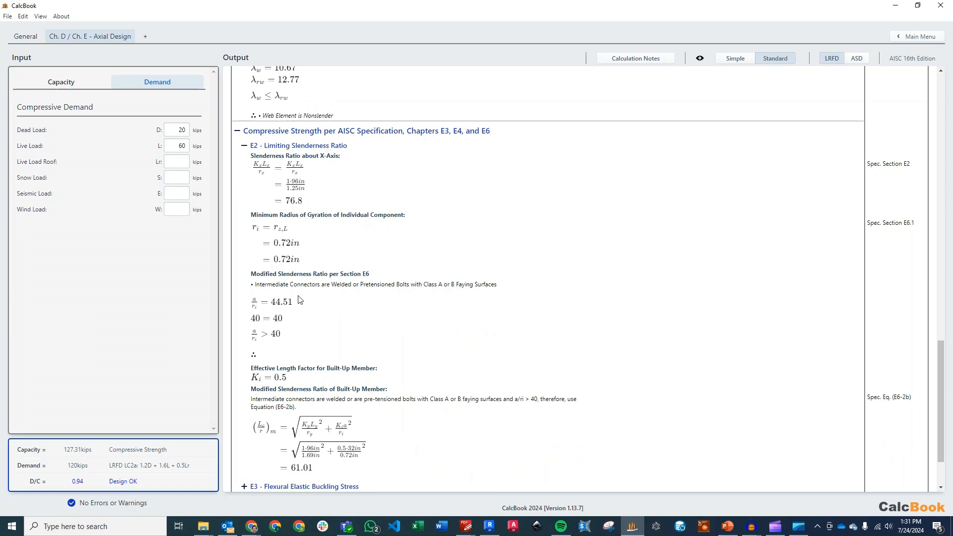
scroll(345, 297, "down", 1)
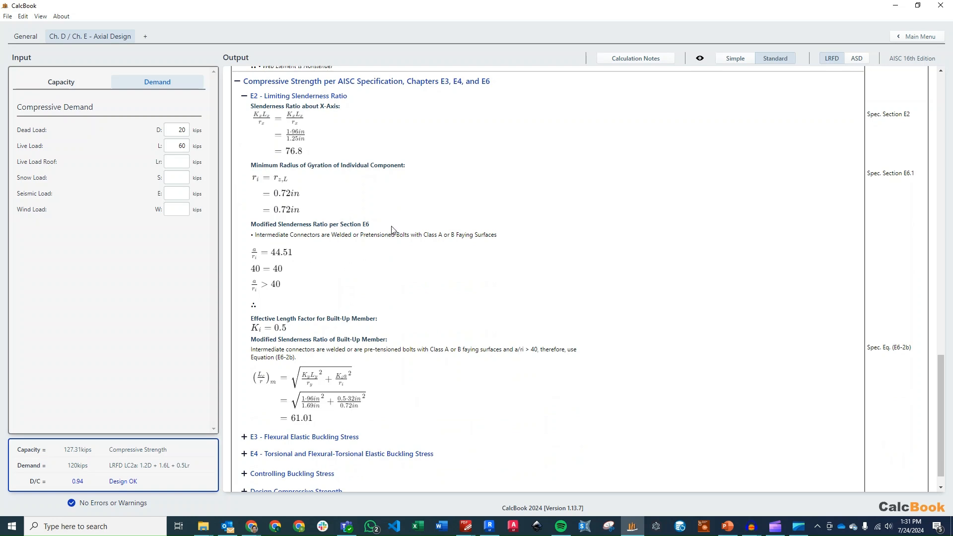
scroll(404, 231, "down", 1)
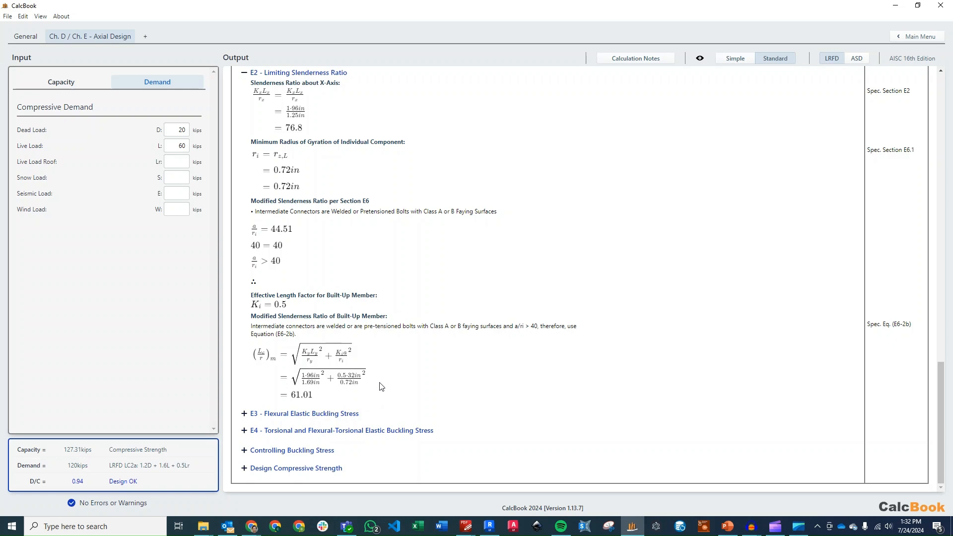
Expand and review the E3 flexural elastic buckling stress calculation.
left_click(357, 414)
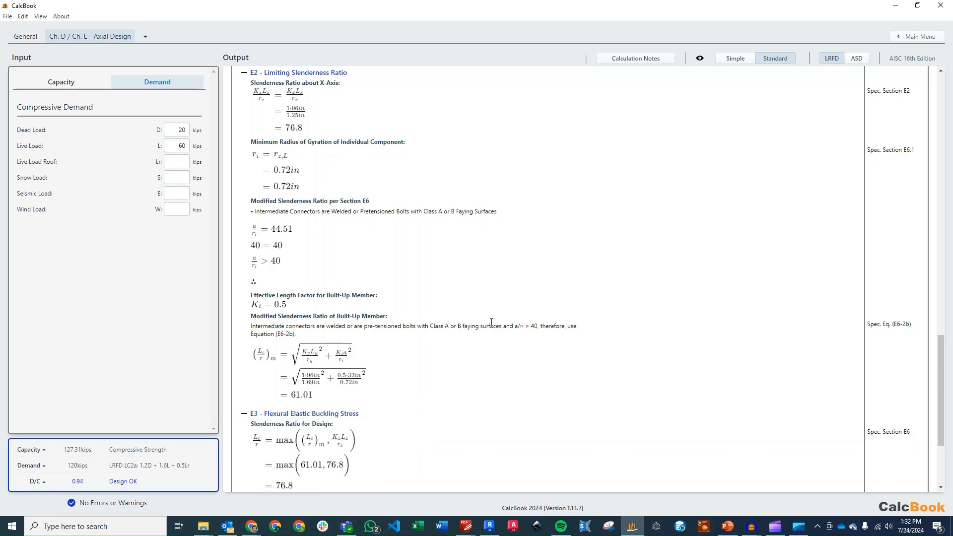
scroll(492, 327, "down", 1)
scroll(492, 327, "down", 2)
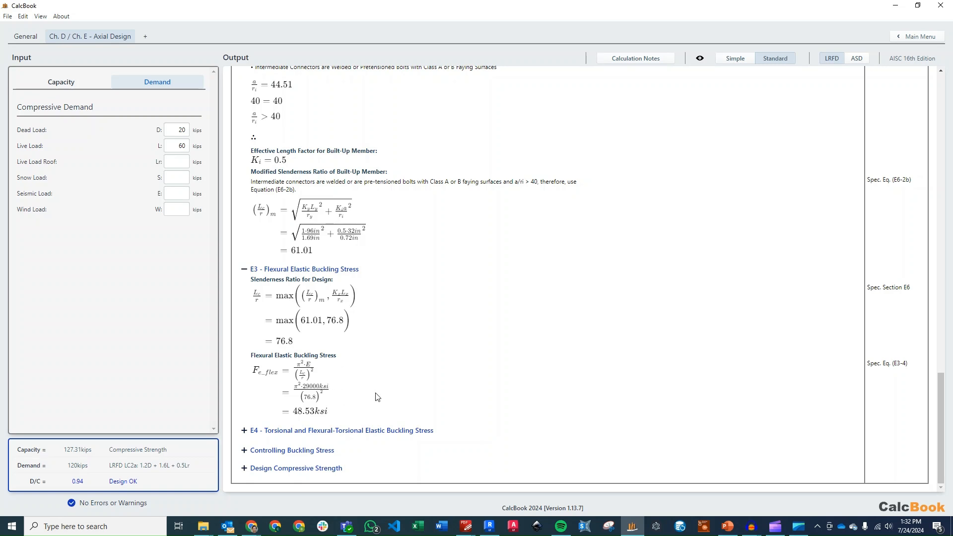
Expand the E4 torsional and flexural-torsional buckling calculation and examine the elastic buckling stresses about each axis.
left_click(356, 432)
scroll(484, 280, "down", 3)
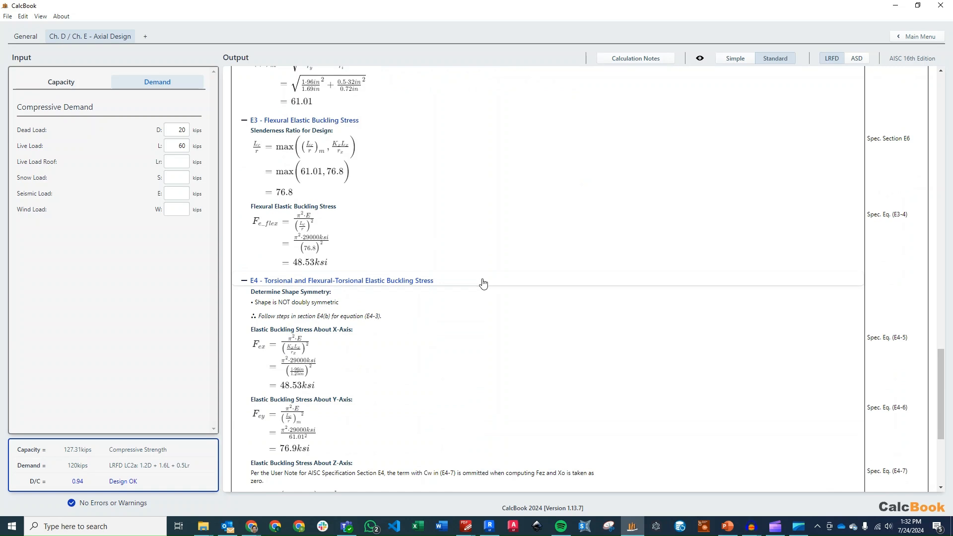
scroll(481, 284, "down", 2)
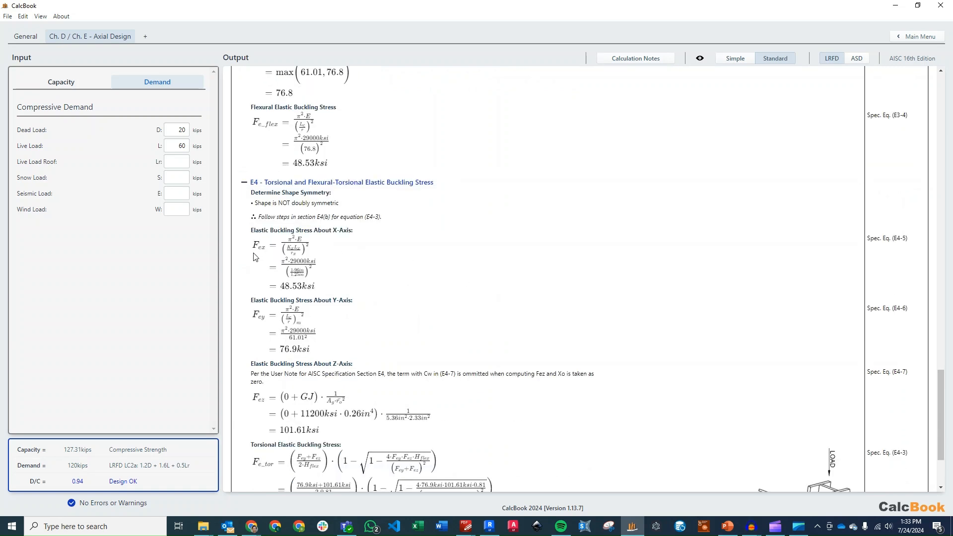
scroll(252, 257, "down", 1)
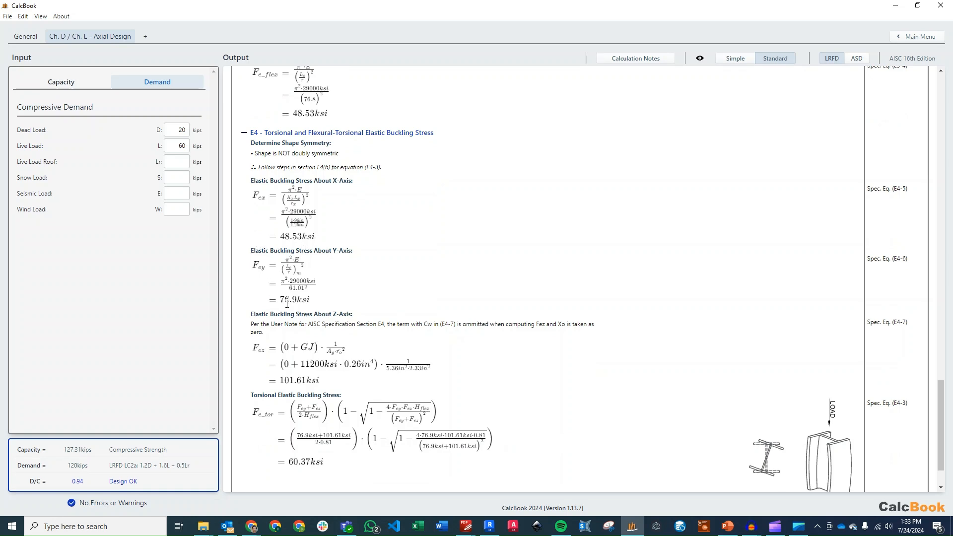
scroll(368, 286, "down", 1)
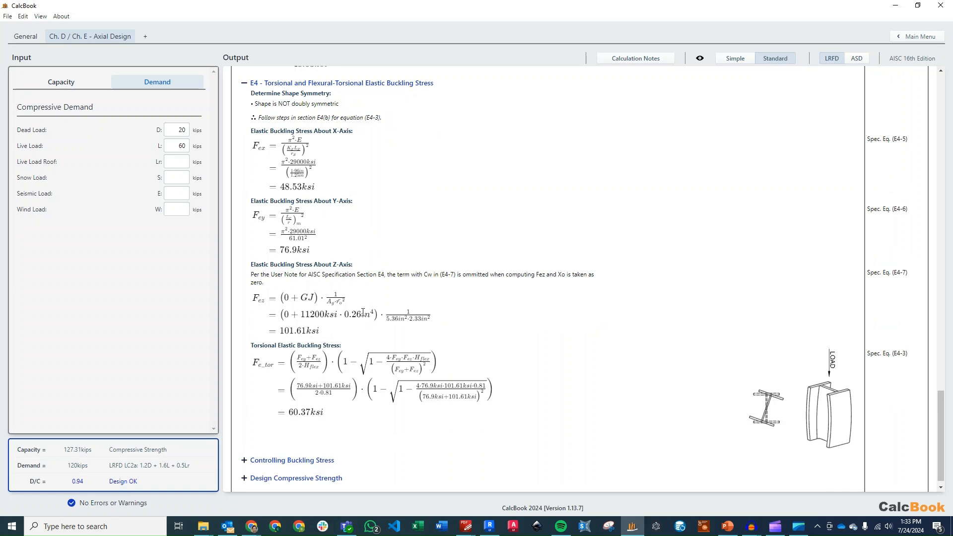
scroll(362, 311, "down", 1)
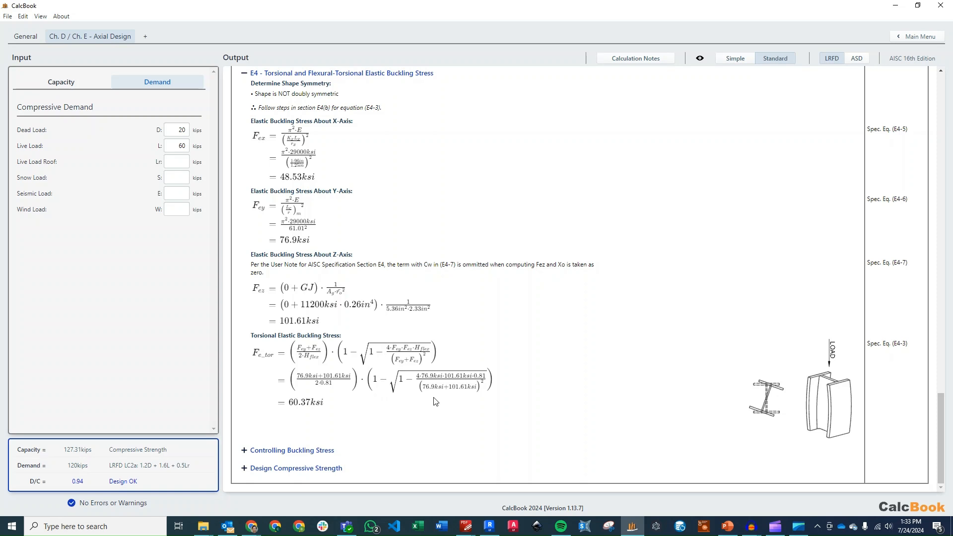
Expand and review the controlling buckling stress and design compressive strength calculations.
left_click(327, 450)
scroll(442, 297, "down", 3)
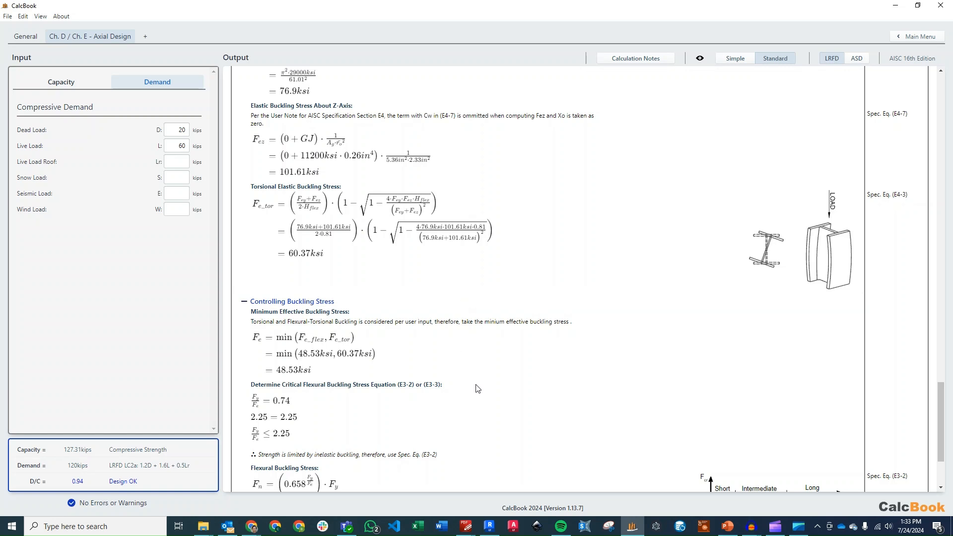
scroll(479, 385, "down", 1)
scroll(479, 385, "down", 1)
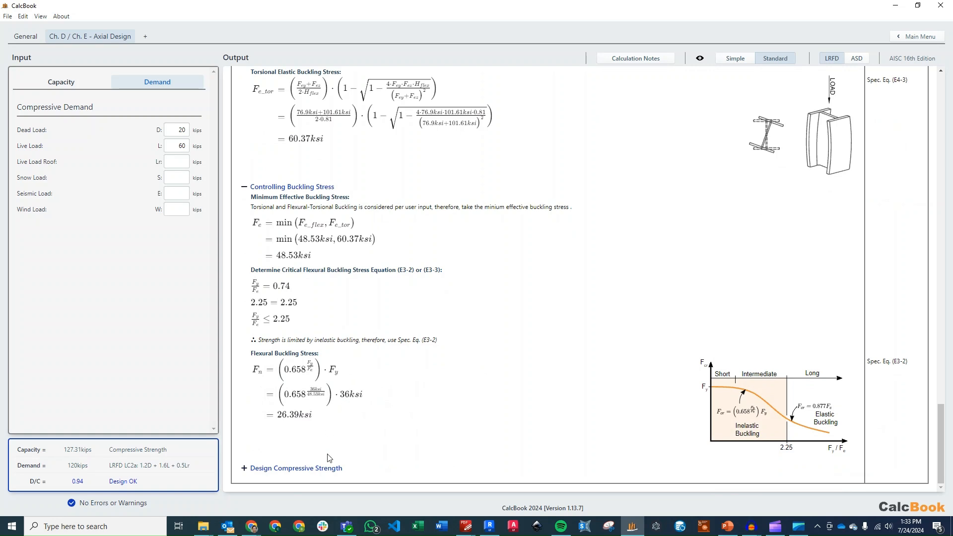
left_click(320, 468)
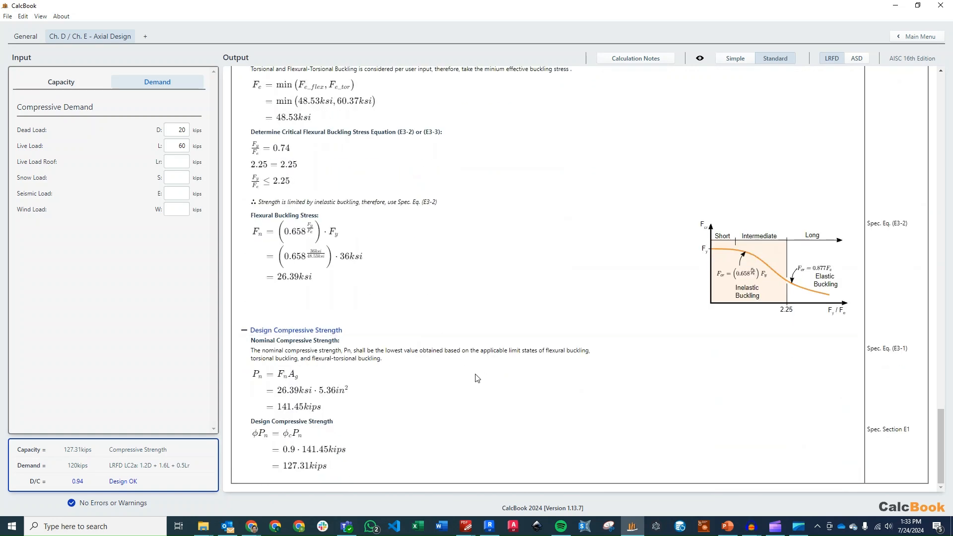